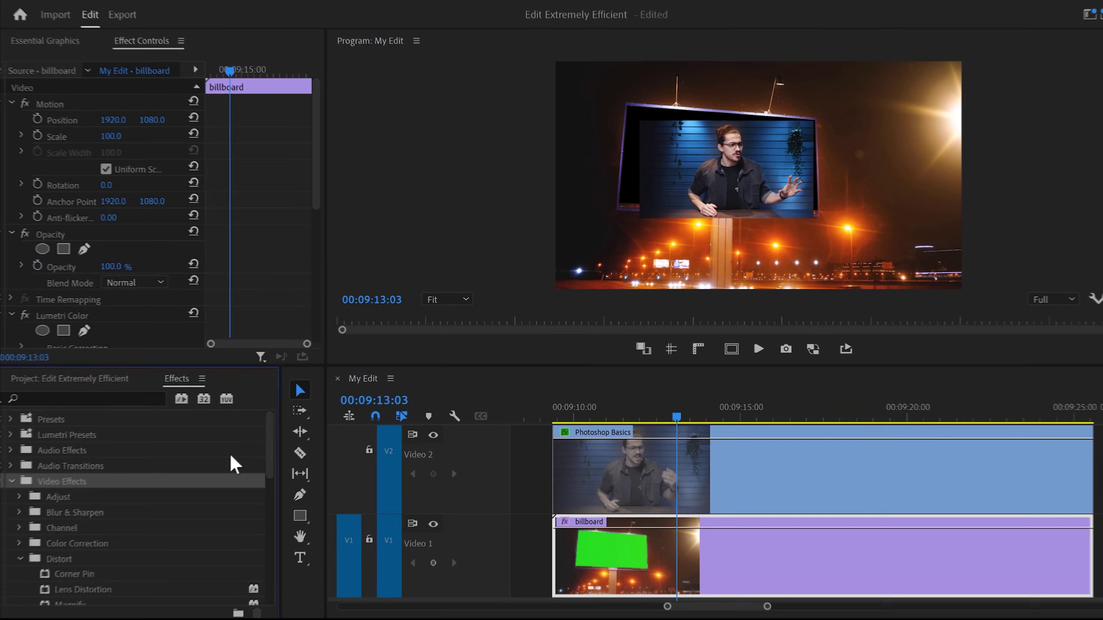
Apply Corner Pin from Video Effects > Distort to the Photoshop Basics clip on Video 2.
drag(268, 435, 265, 472)
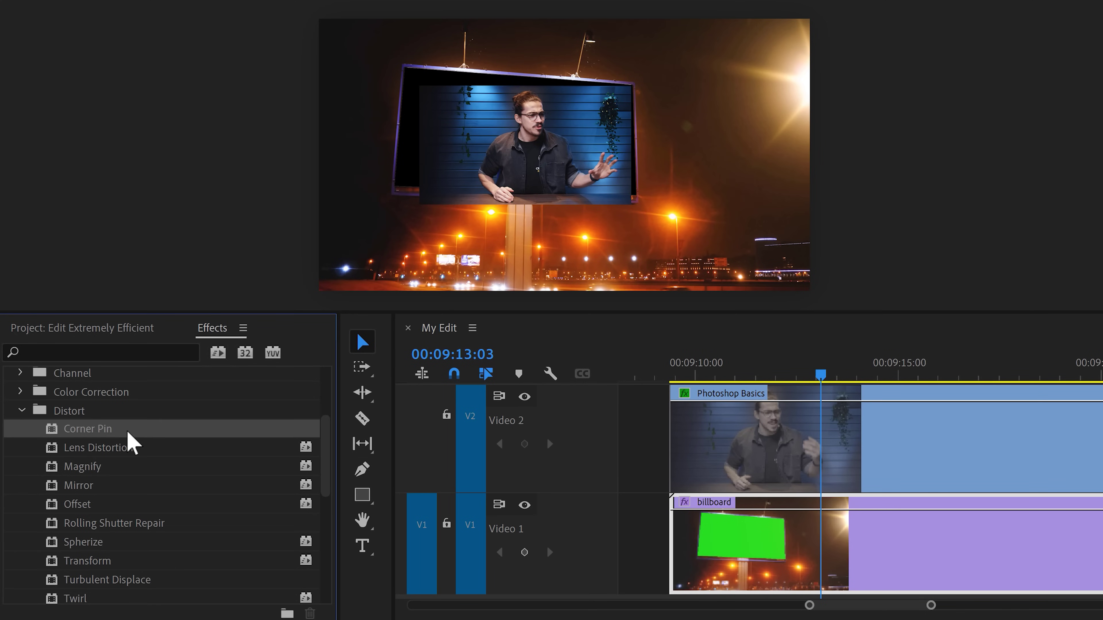
drag(133, 443, 803, 437)
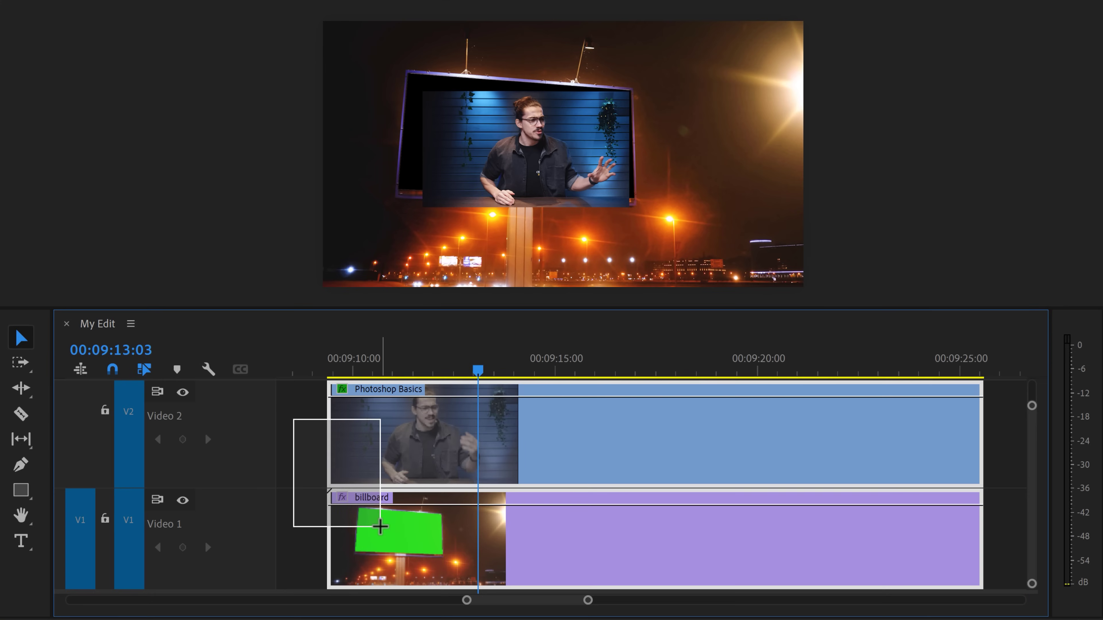
Replace the selected Photoshop Basics and billboard clips with the linked After Effects comp VFX.aep.
right_click(416, 451)
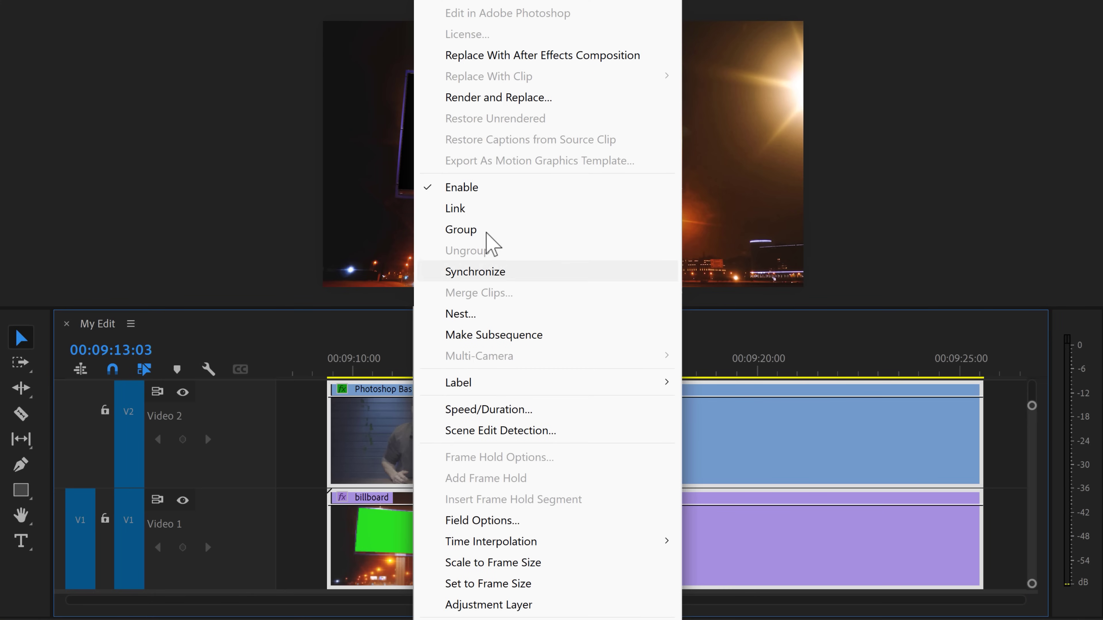
click(523, 55)
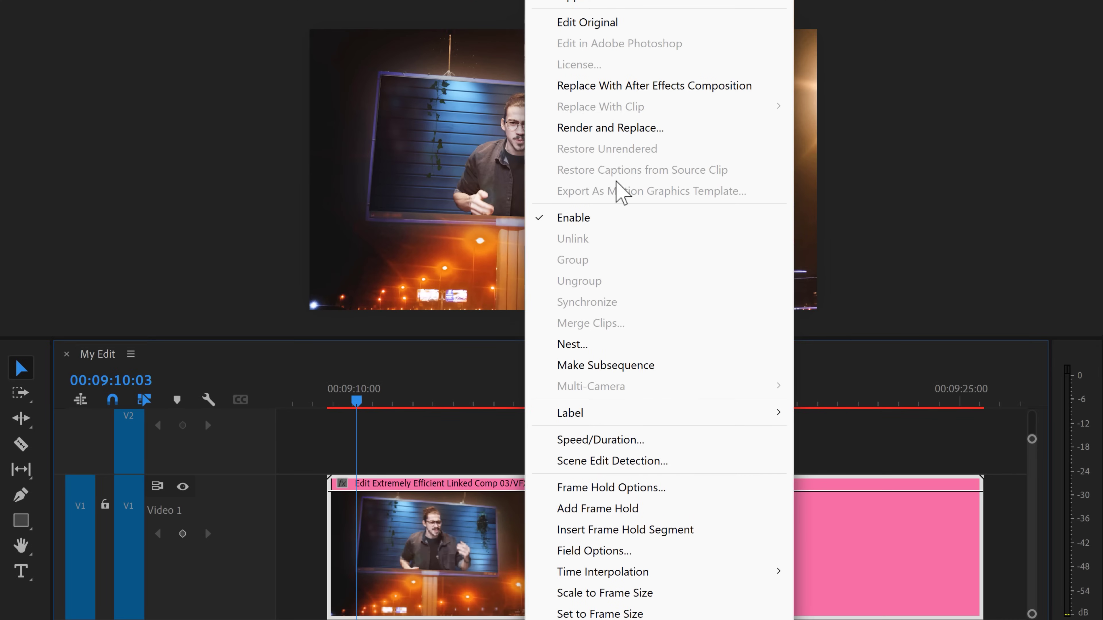
Render the linked comp clip to a video file with Render and Replace.
click(623, 129)
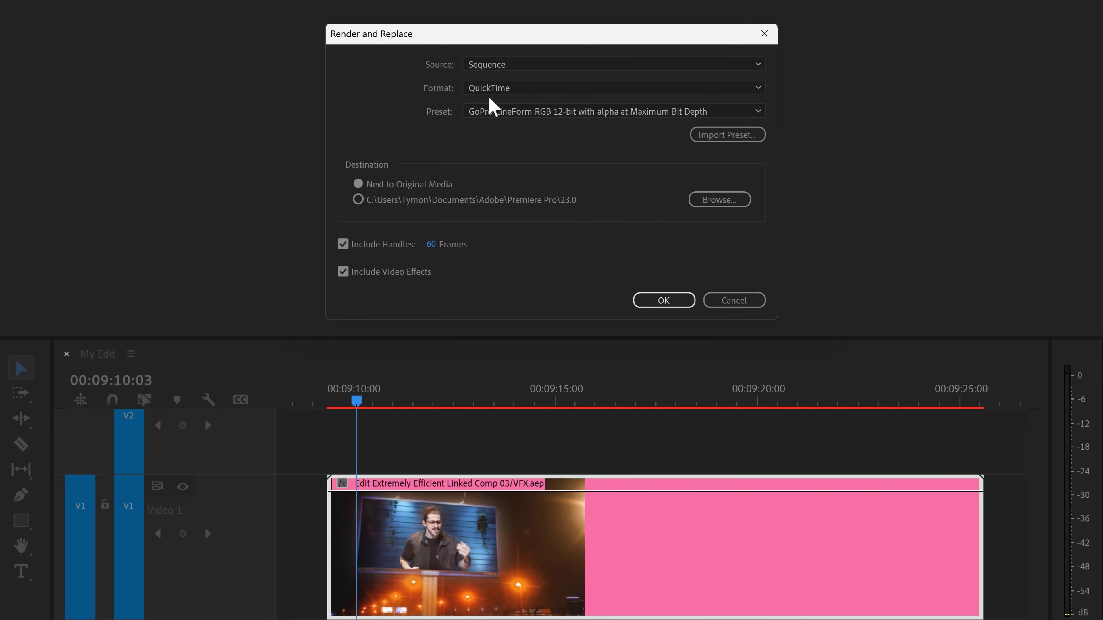
click(647, 301)
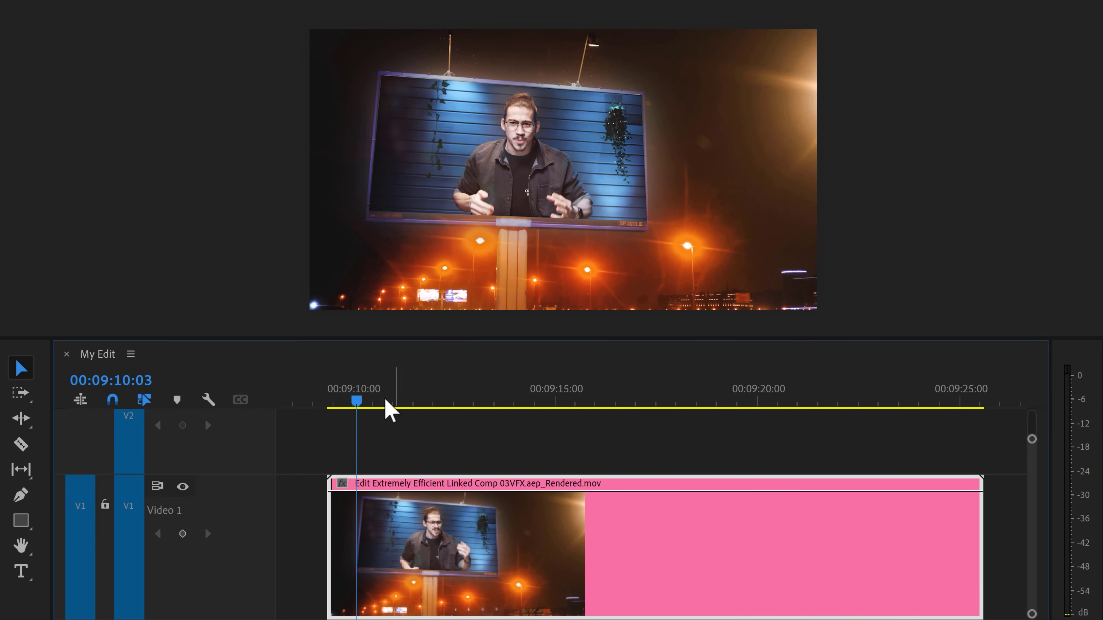
drag(363, 396, 779, 380)
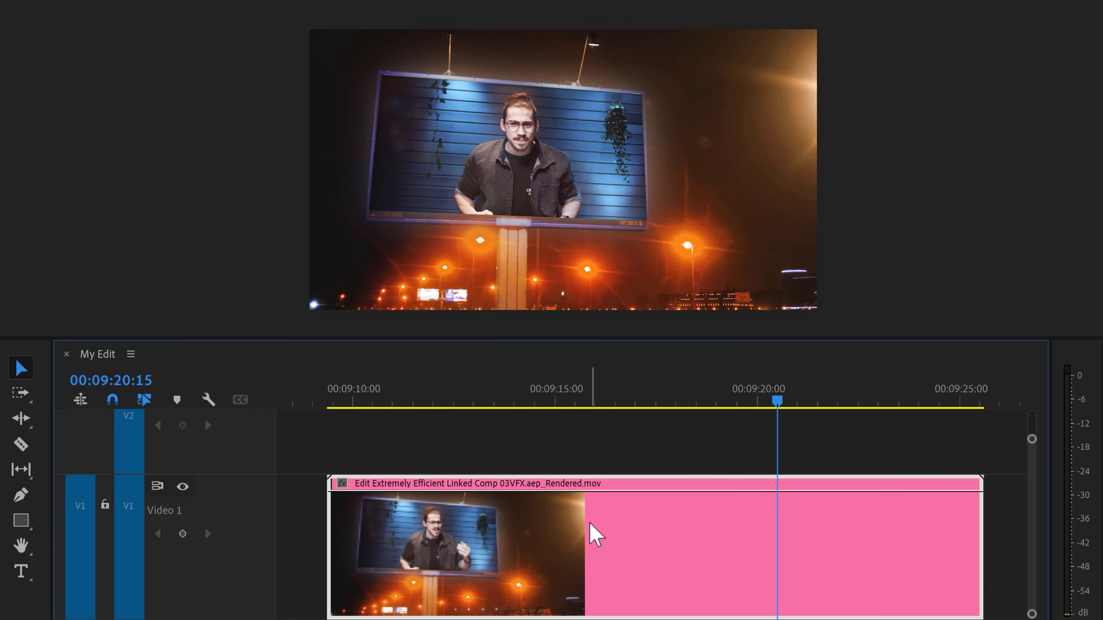
Revert the rendered clip to the live After Effects comp with Restore Unrendered.
right_click(595, 534)
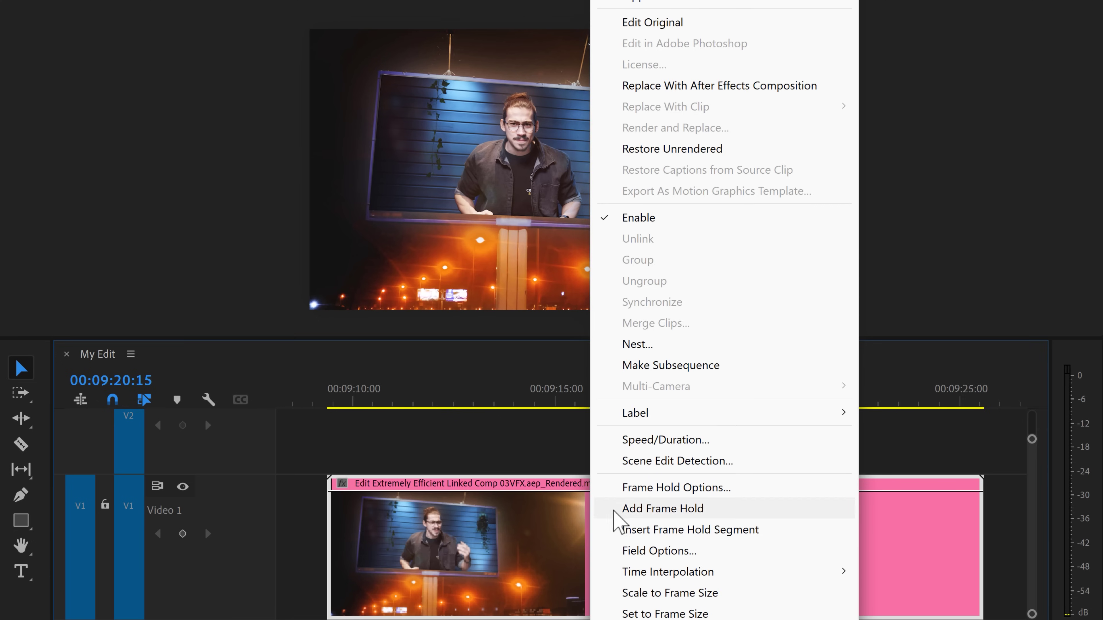
click(665, 155)
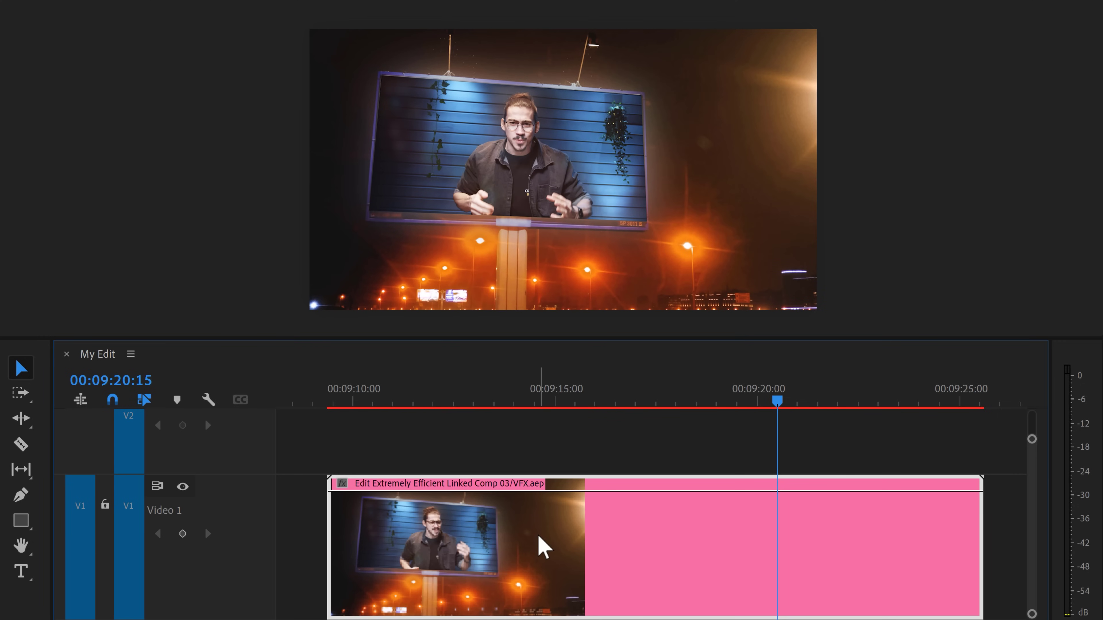
right_click(542, 548)
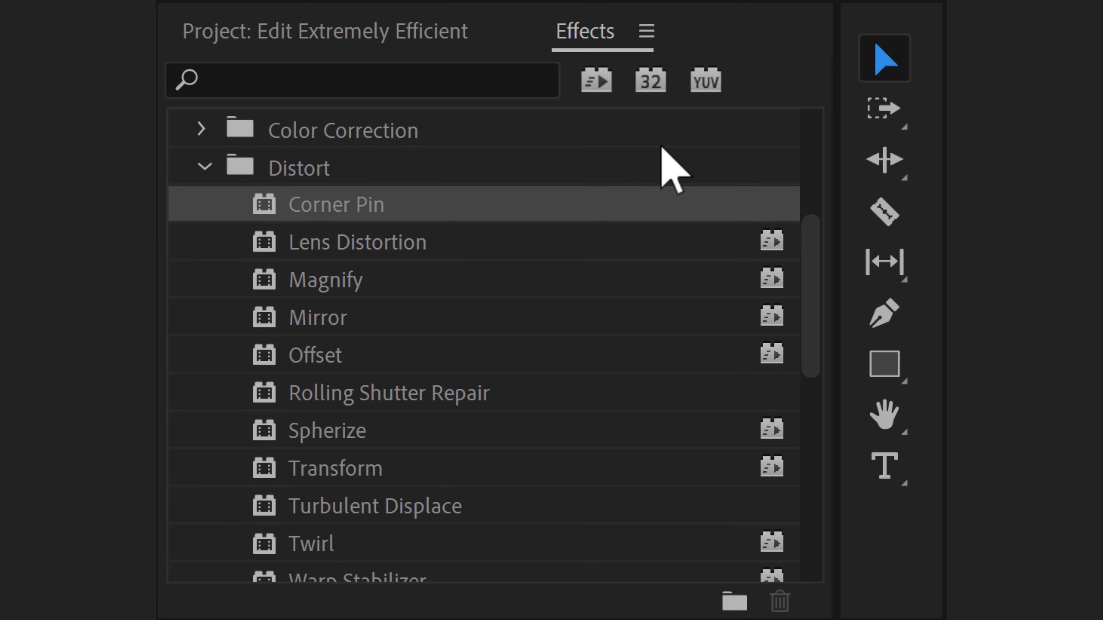
Turn on the Accelerated Effects filter so the Effects panel lists only GPU-accelerated effects.
click(602, 96)
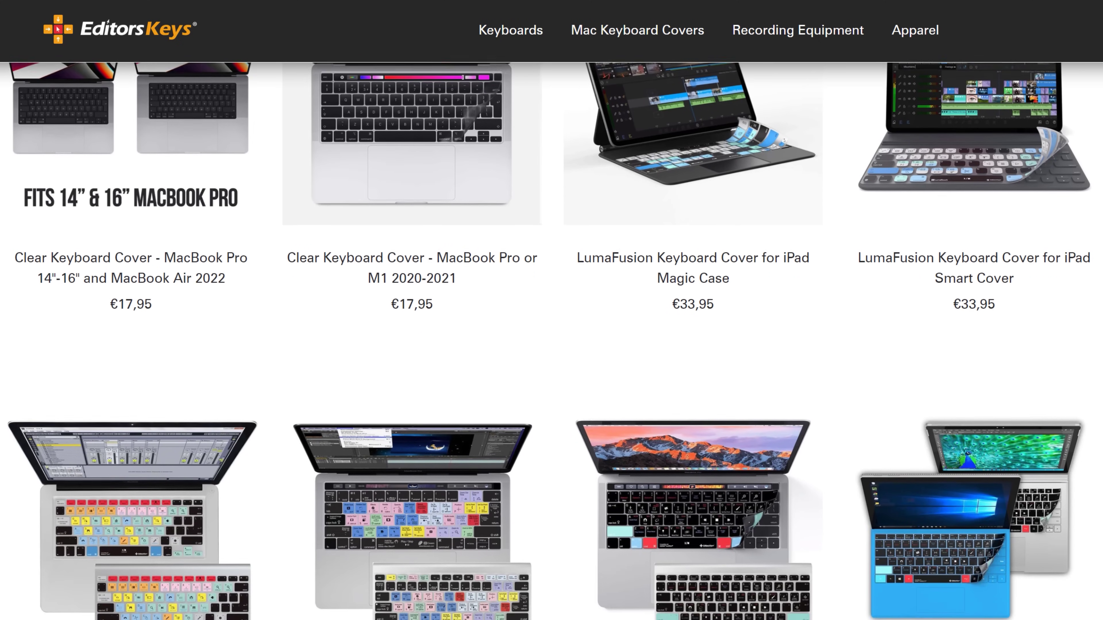
scroll(551, 342, down, 5)
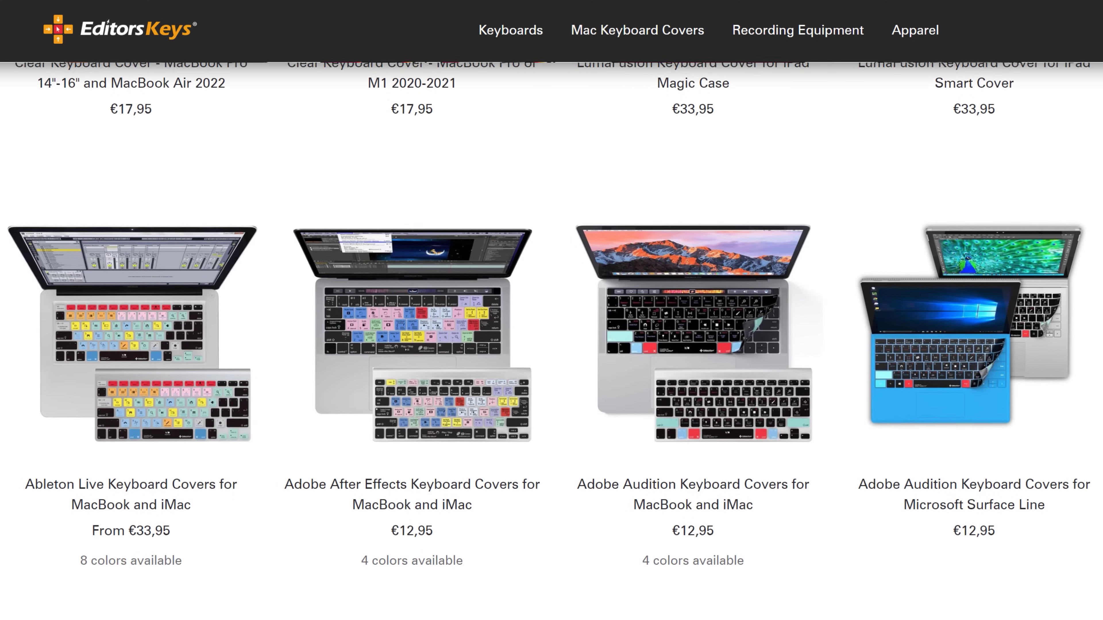
scroll(552, 342, down, 3)
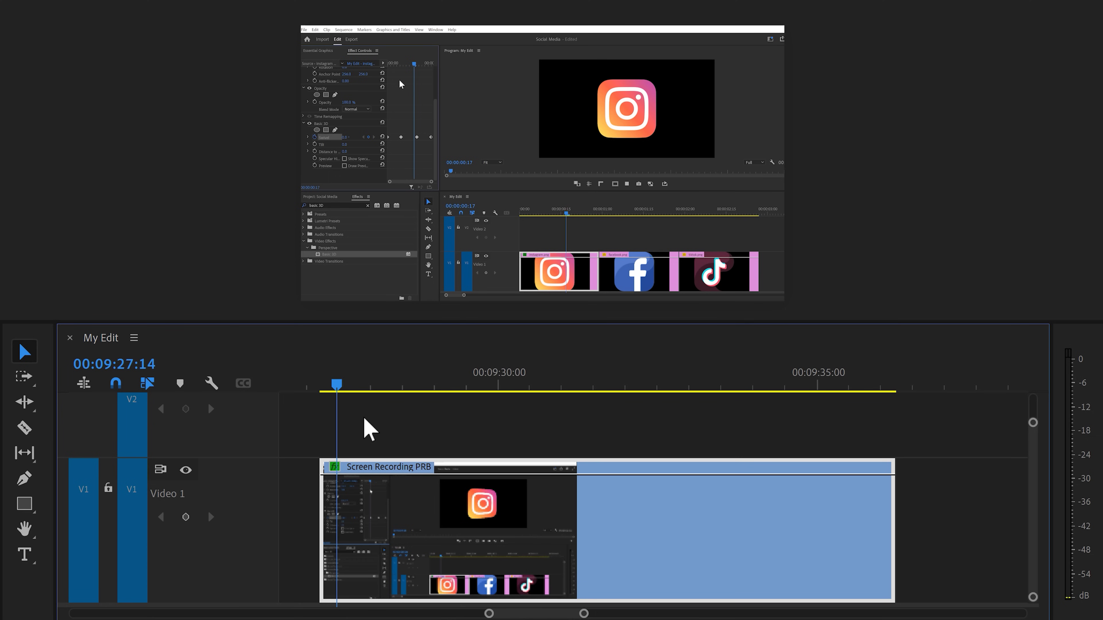
Create proxies for the Screen Recording PRB clip via Proxy > Create Proxies.
right_click(177, 471)
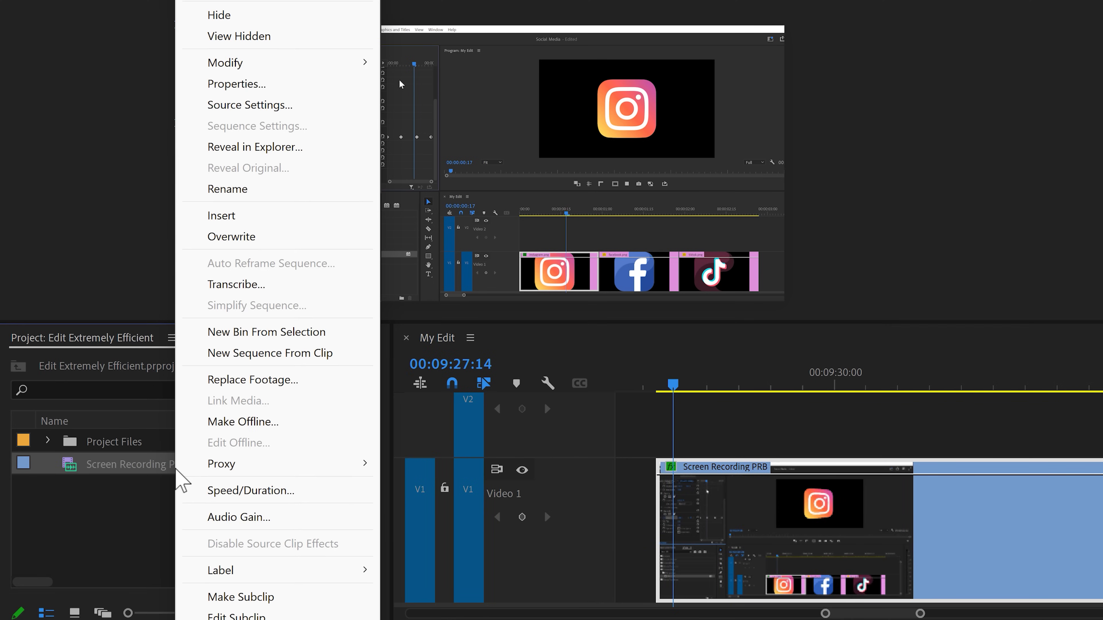
mouse_move(271, 466)
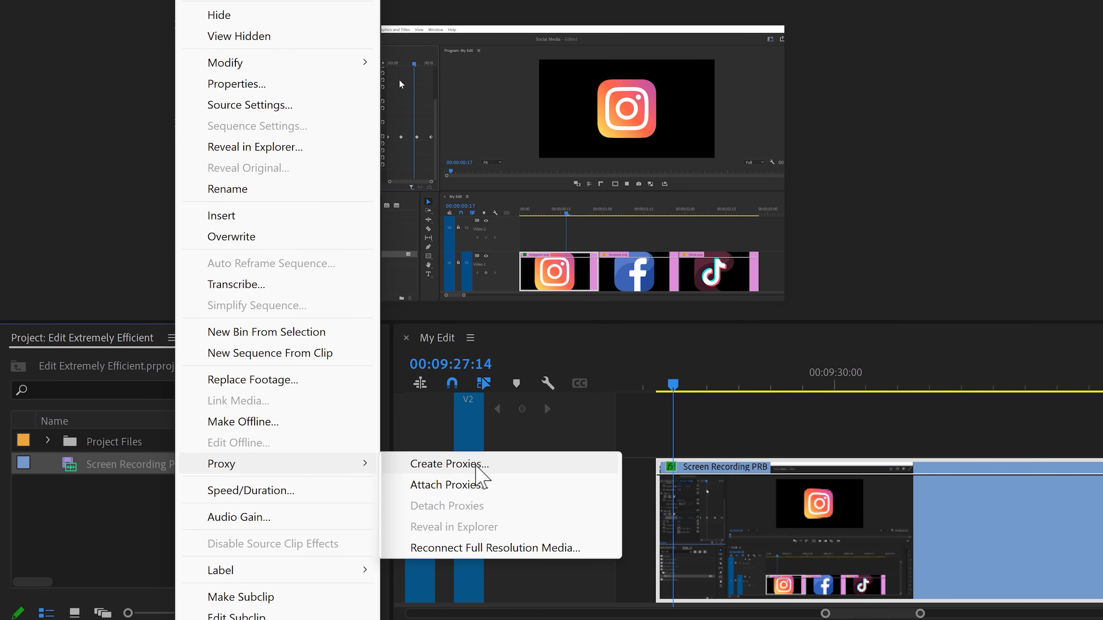
click(490, 467)
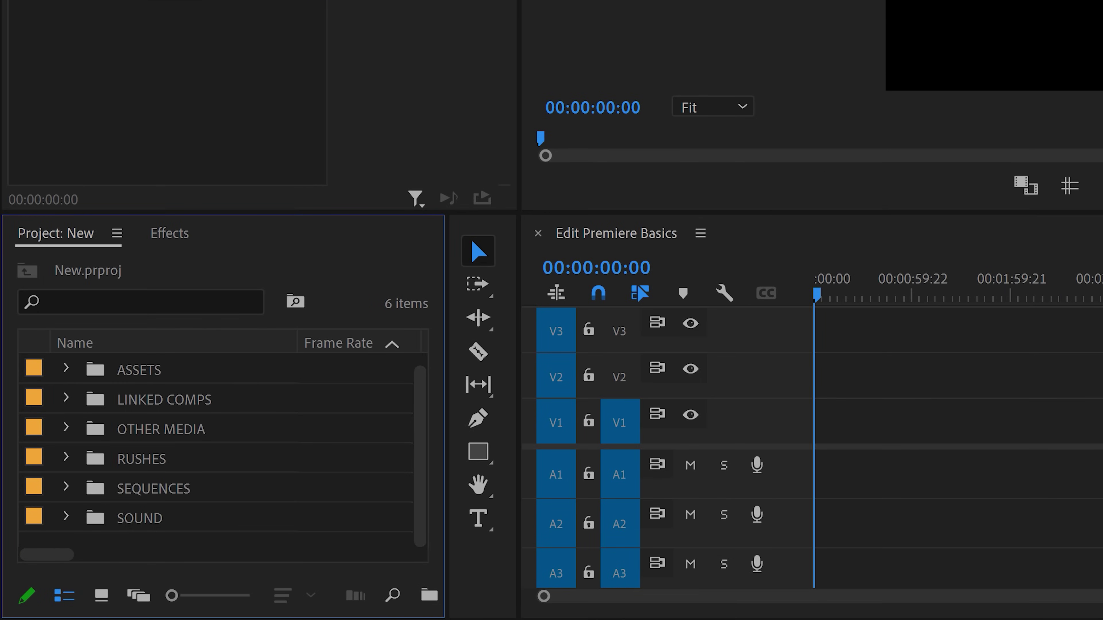
Save the project as a template named 'Premiere' and open the new project's template list.
click(10, 7)
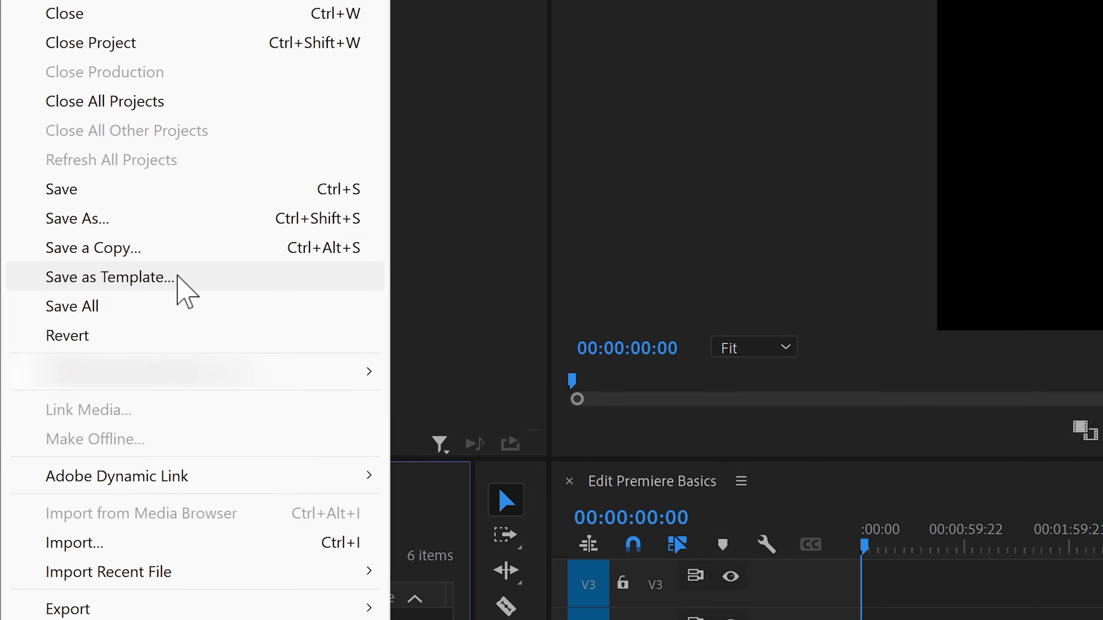
click(178, 277)
text(Premiere)
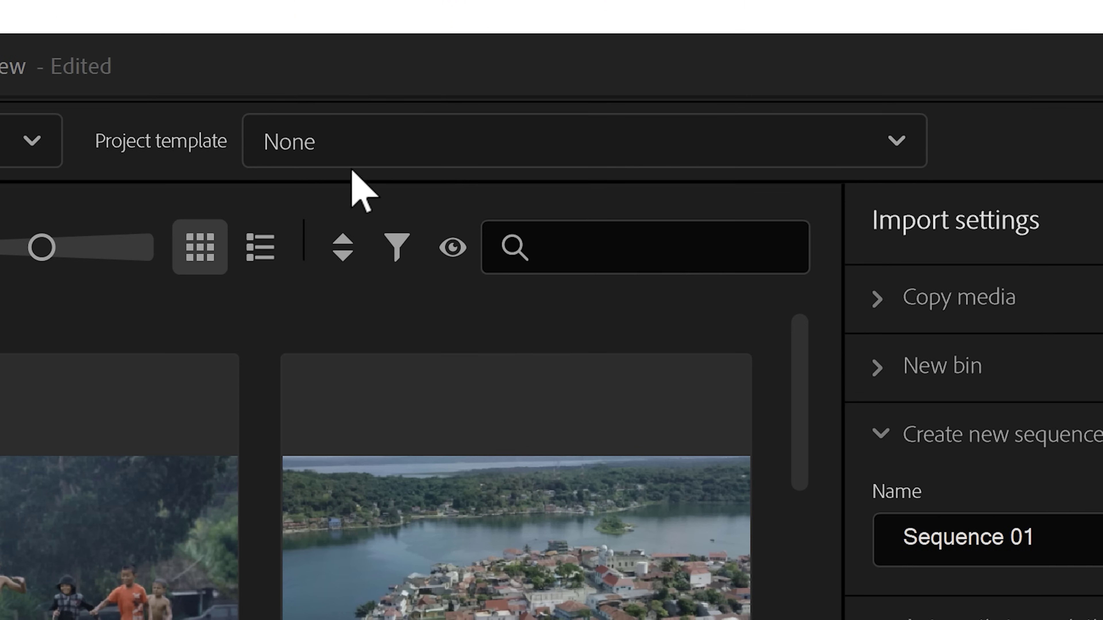
click(413, 157)
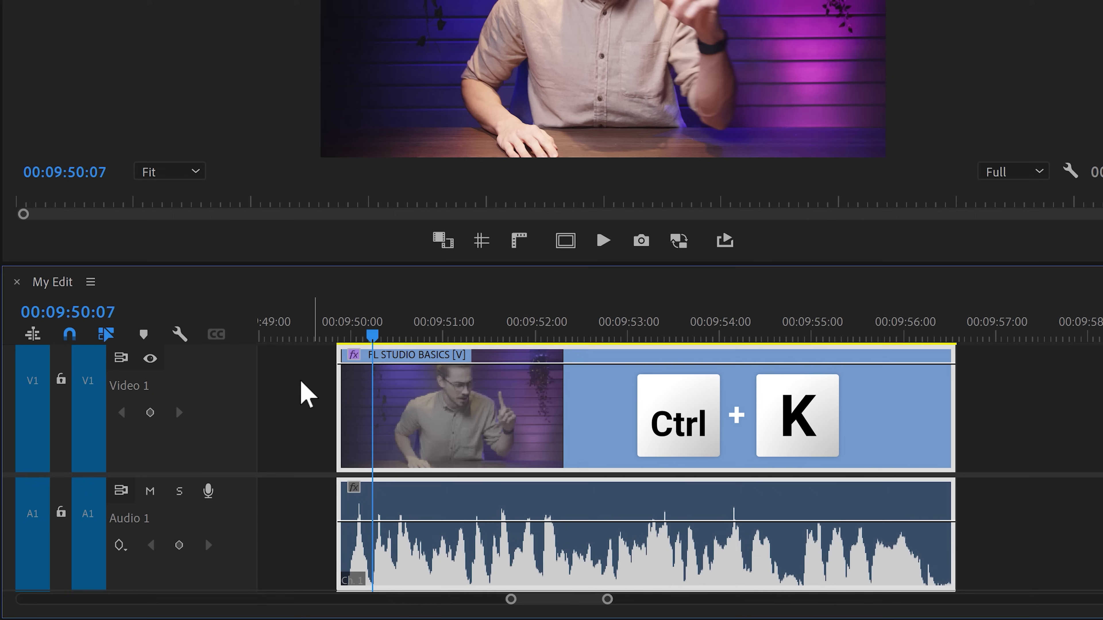
Cut the FL STUDIO BASICS clip with Ctrl+K and assign the single key C to Add Edit.
key(ctrl+k)
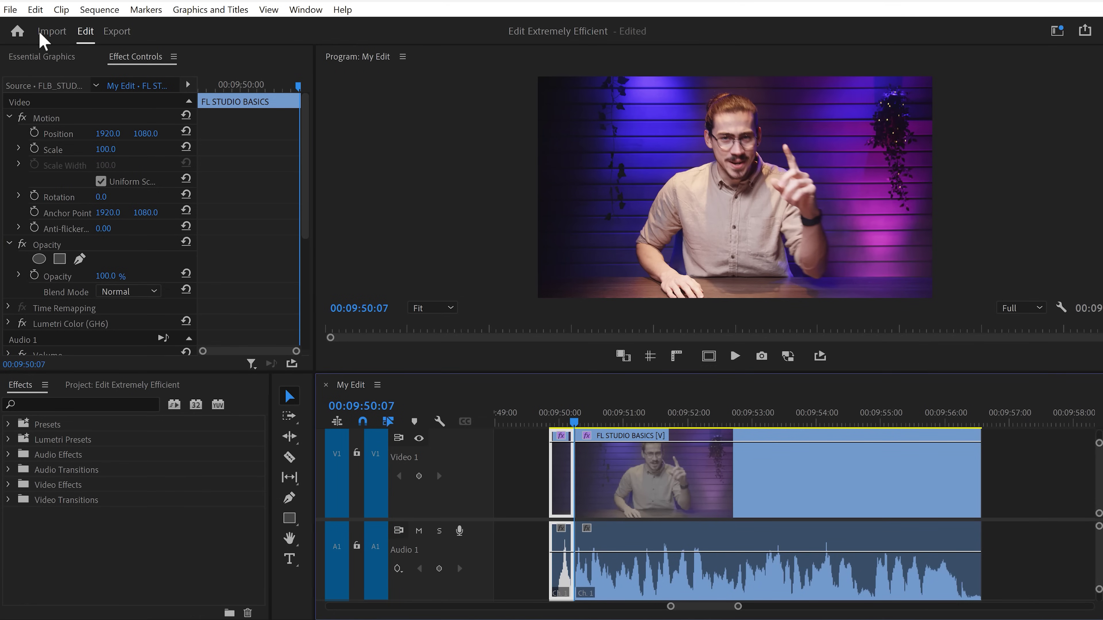
click(35, 9)
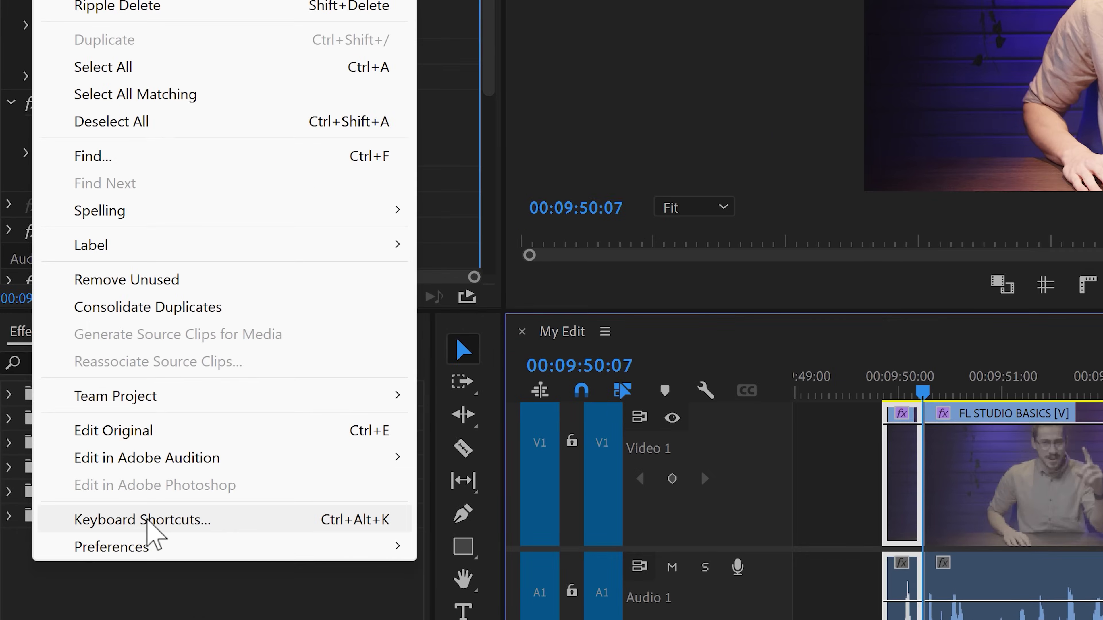
click(109, 500)
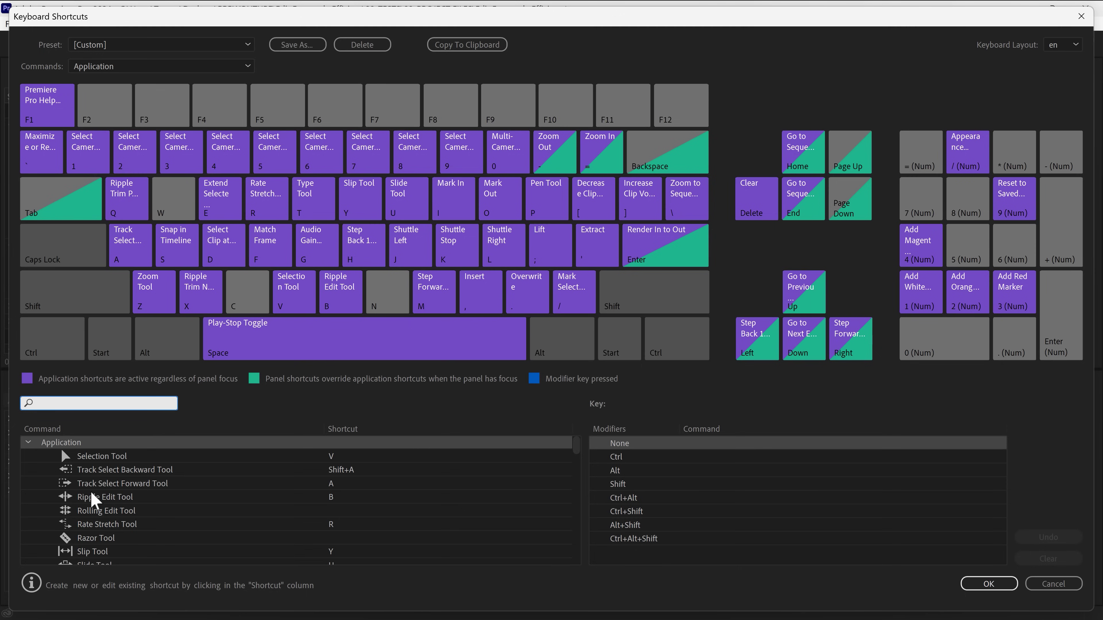
click(113, 403)
text(add edit)
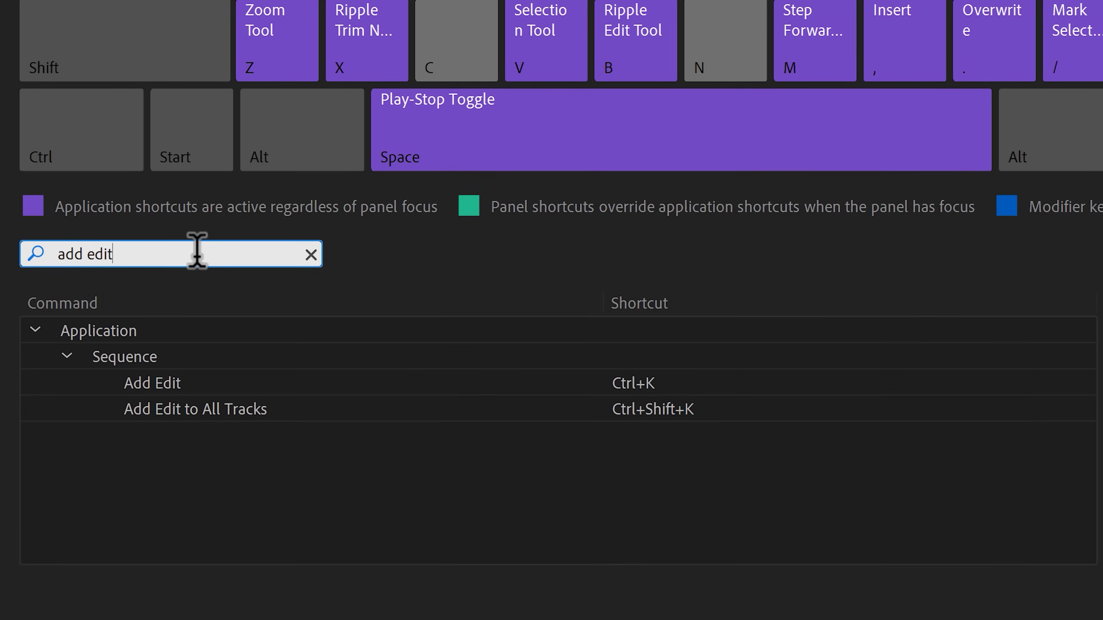
click(222, 382)
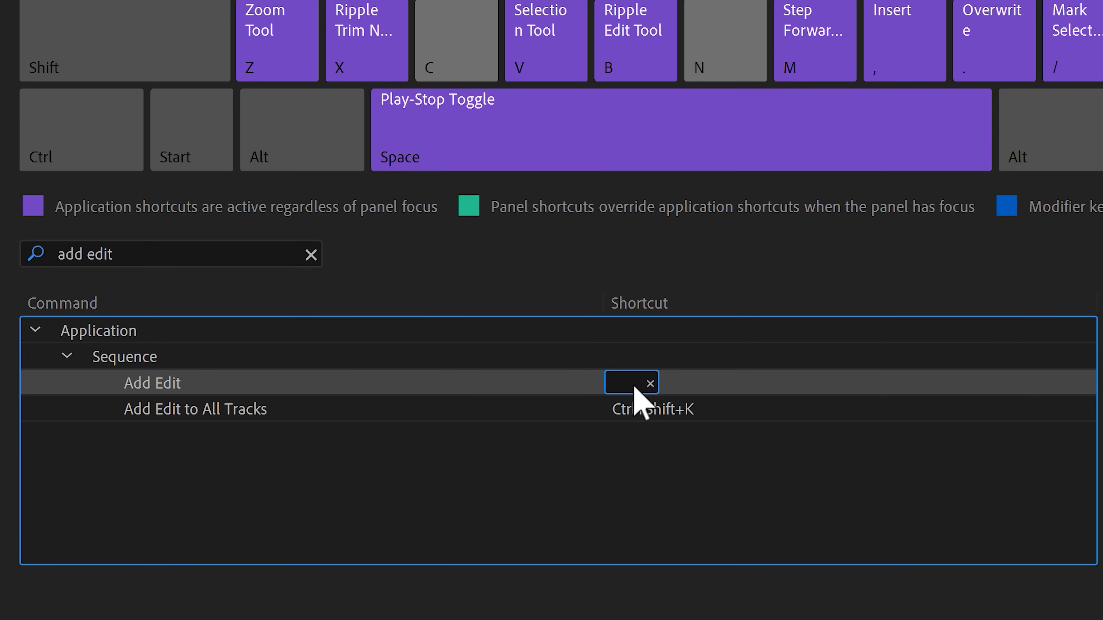
key(c)
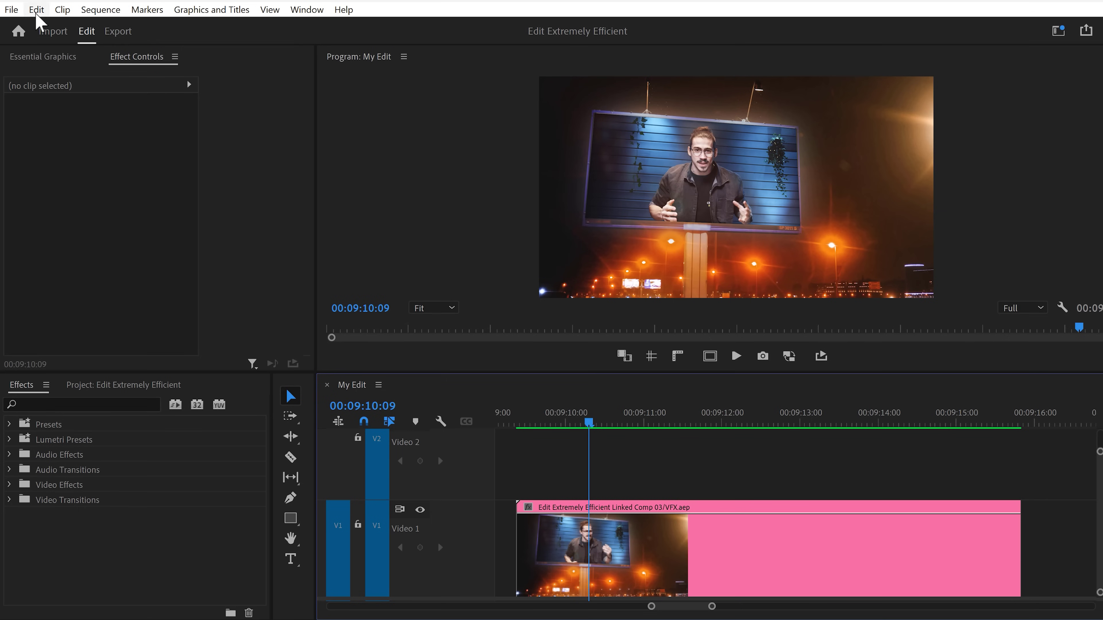
Open the Media Cache page under Edit > Preferences.
click(37, 10)
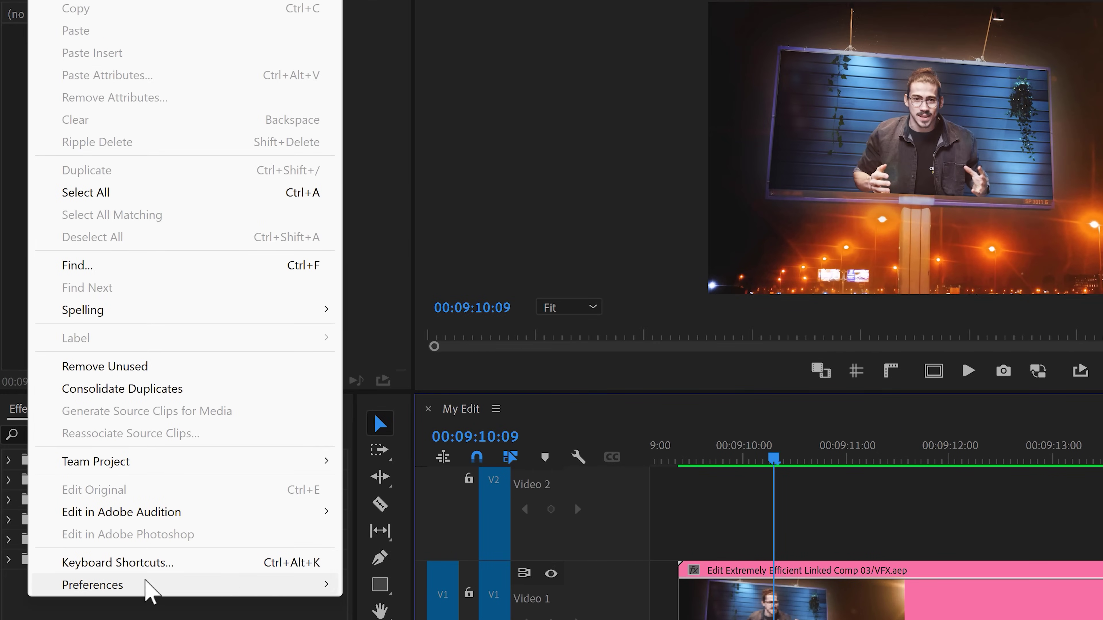
mouse_move(276, 590)
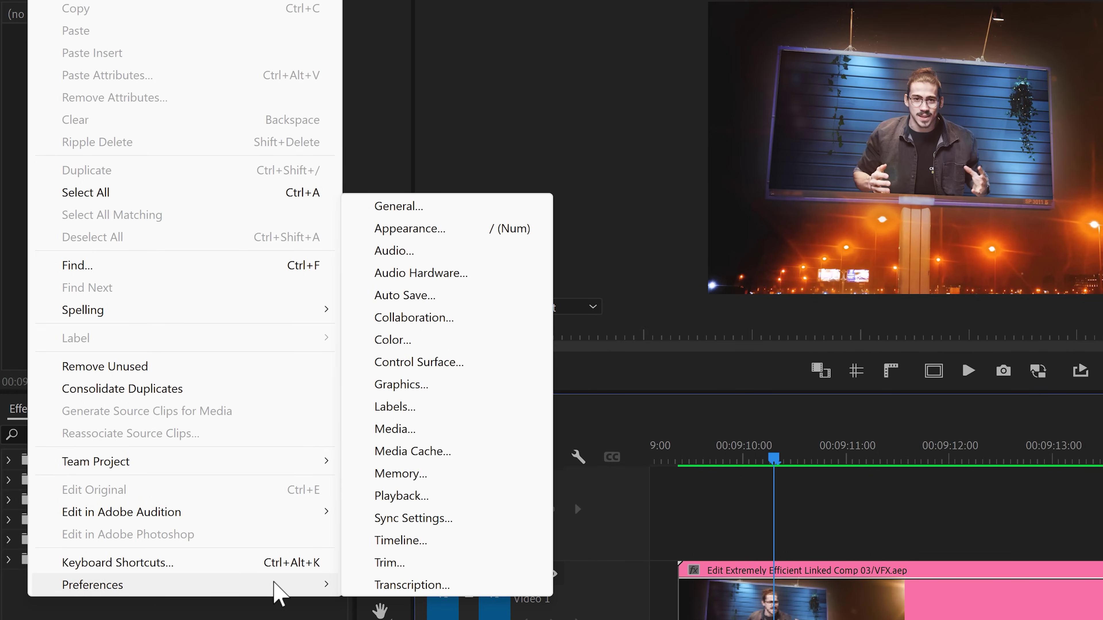
click(407, 448)
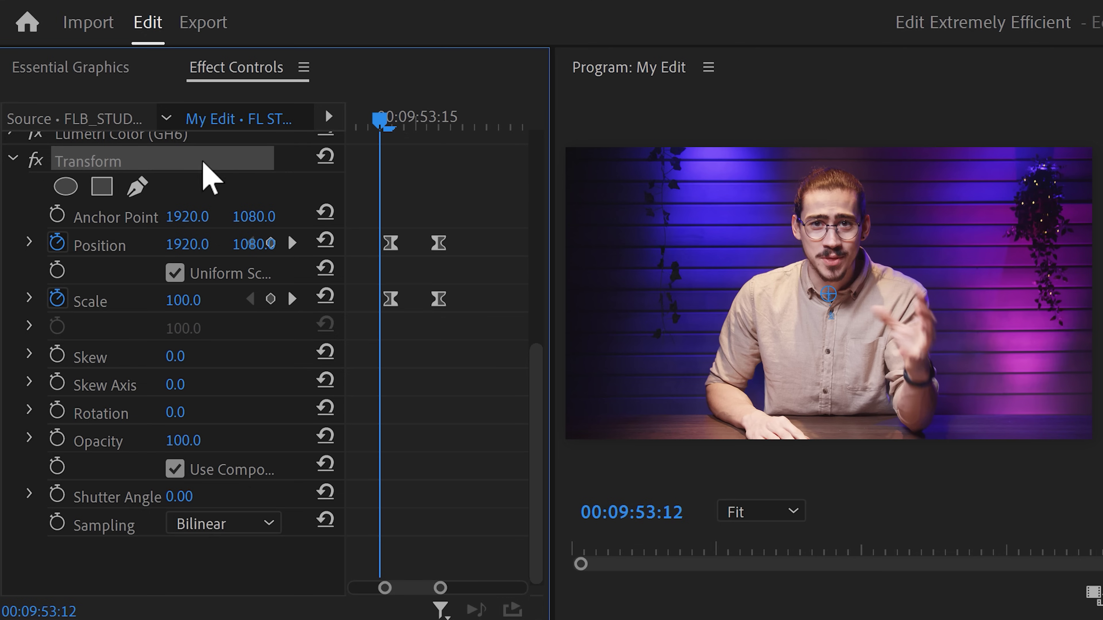
Save the keyframed Transform effect as preset 'ZOOM' with Anchor to In Point.
right_click(140, 166)
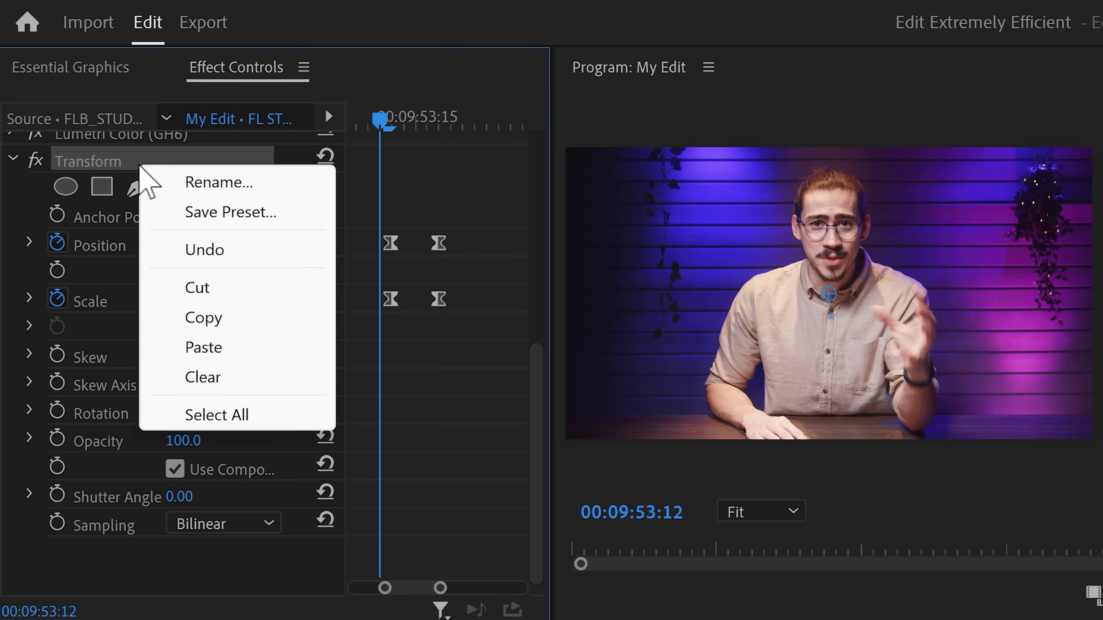
click(151, 212)
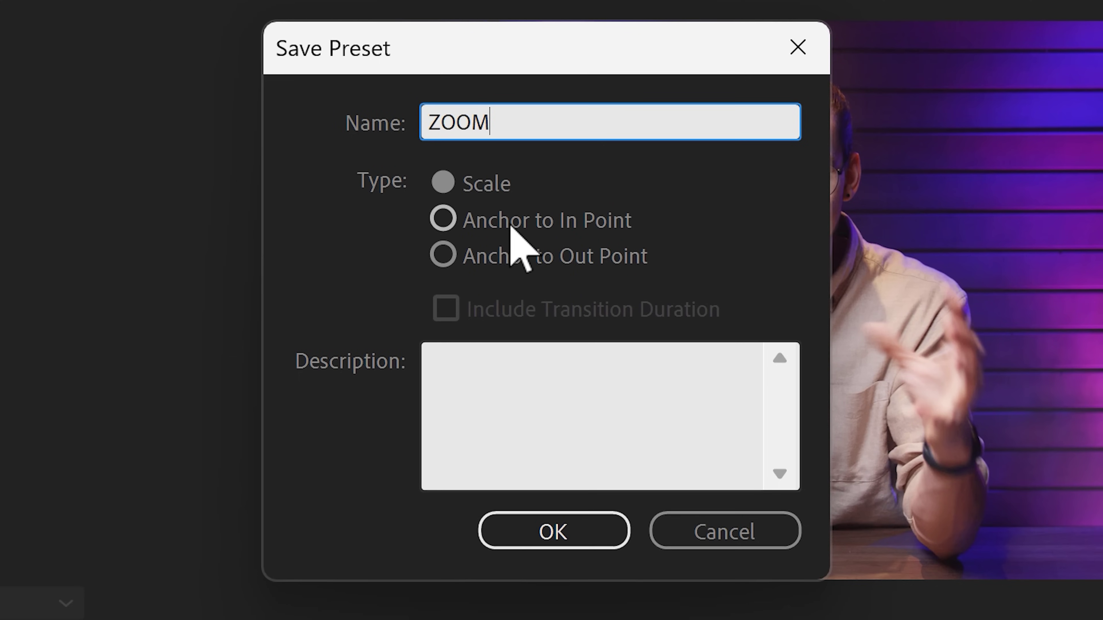
click(511, 226)
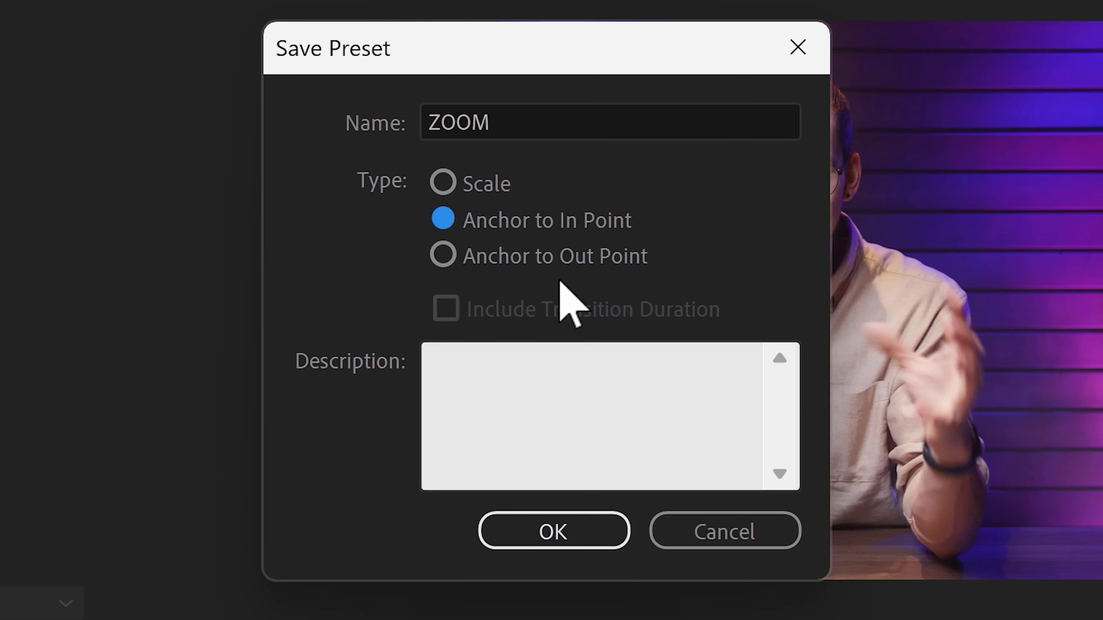
click(532, 530)
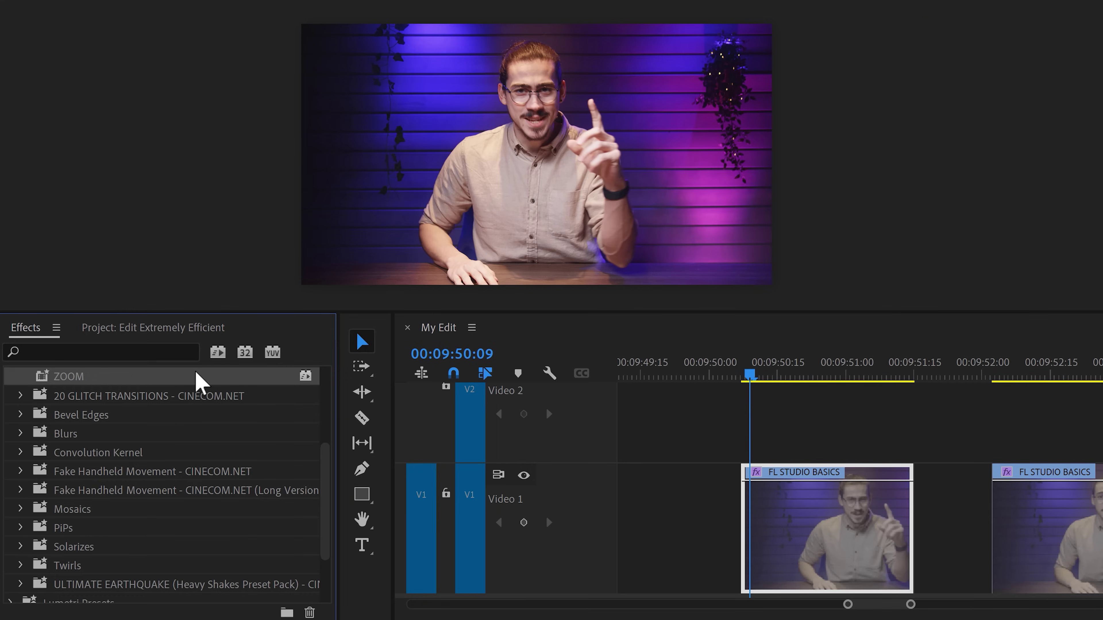
Drop the saved ZOOM preset onto the first FL STUDIO BASICS clip in My Edit.
drag(91, 382, 748, 517)
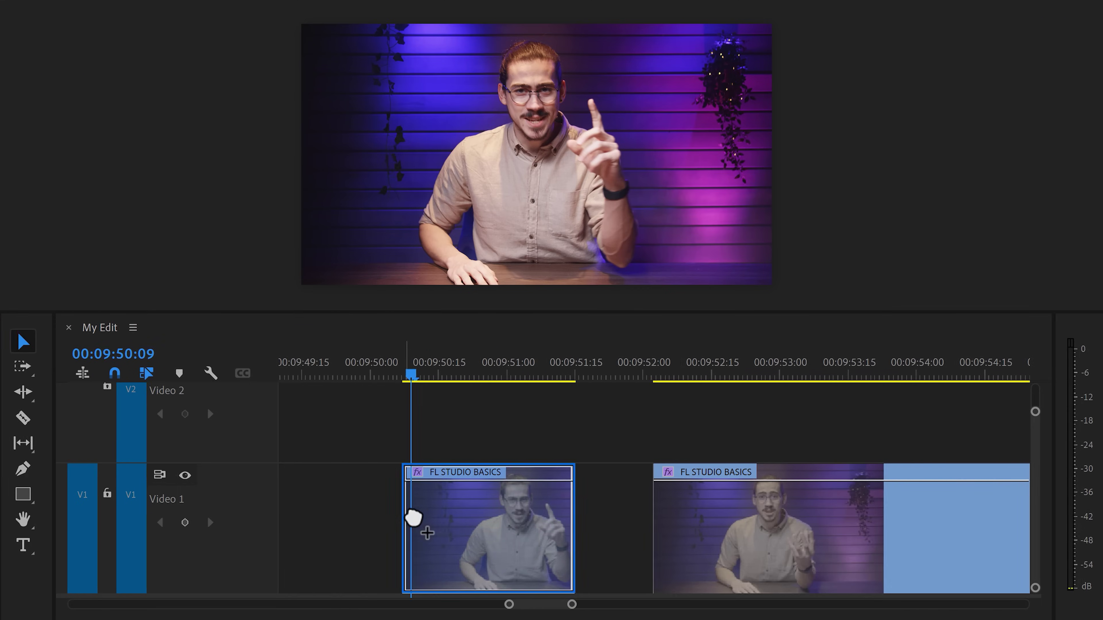